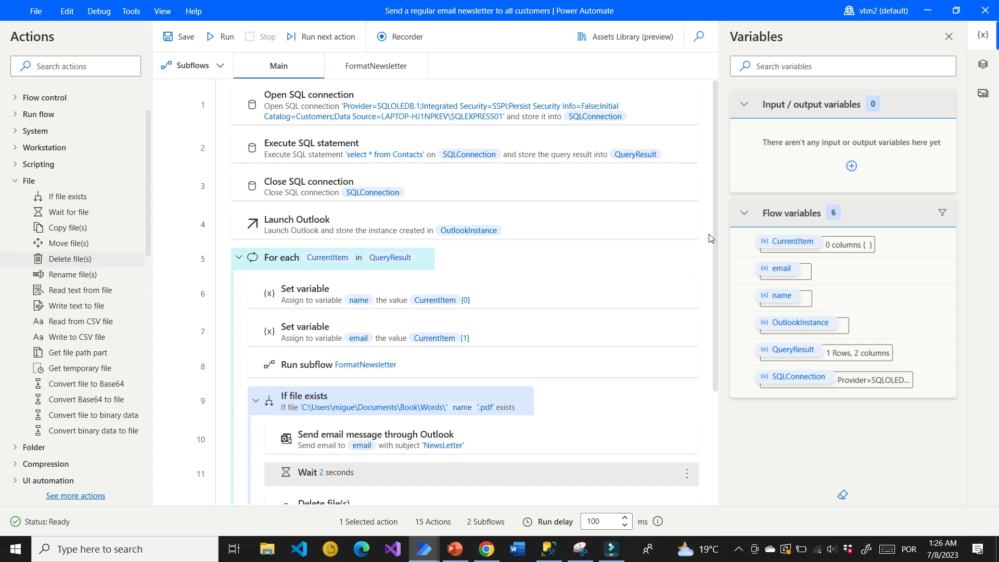
# Review the connection string of the Open SQL connection action and save the action
pyautogui.click(656, 112)
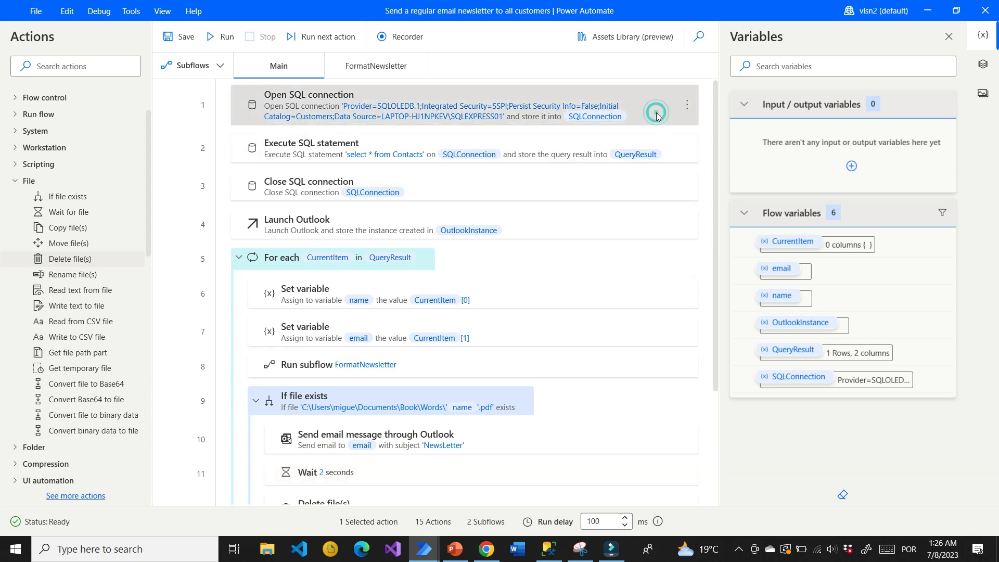
pyautogui.doubleClick(656, 113)
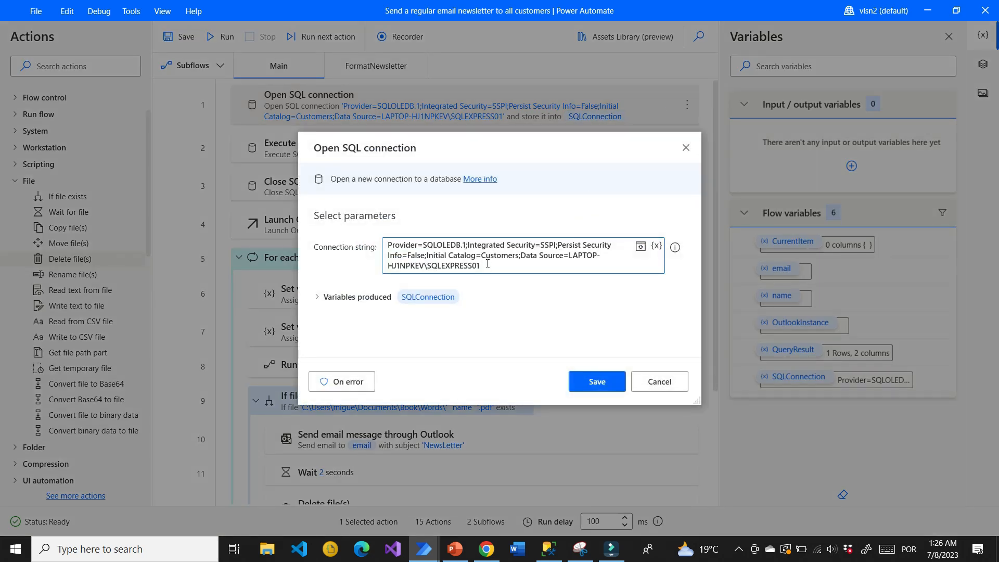
pyautogui.click(594, 382)
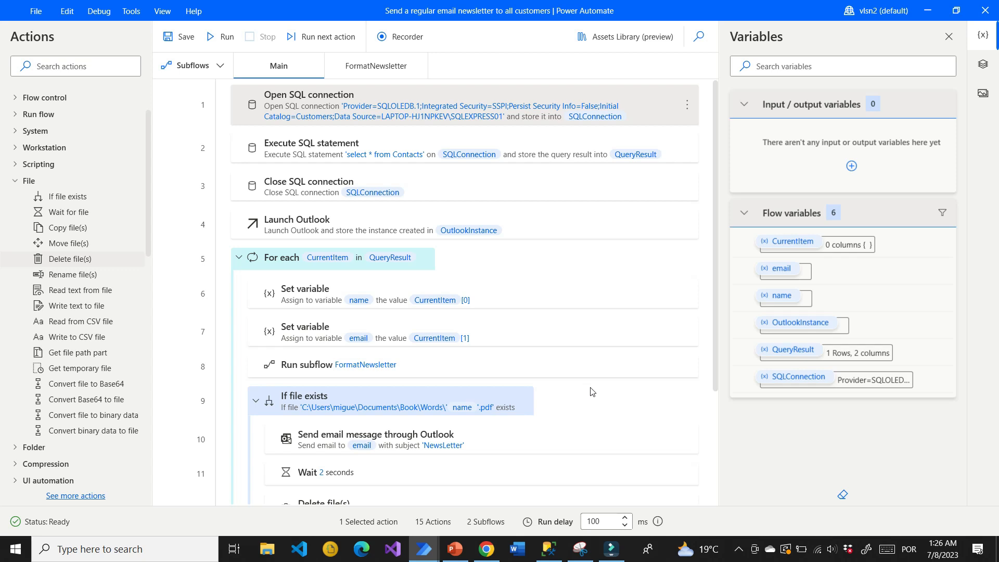
# Switch to SQL Server Management Studio, select the customer record in dbo.Contacts for inspection, and return to Power Automate
pyautogui.click(550, 549)
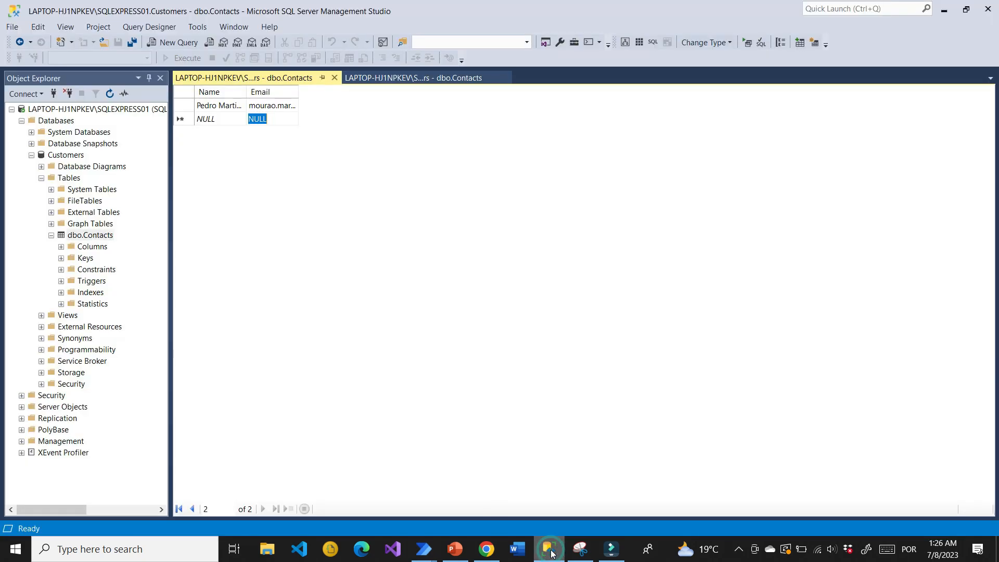
pyautogui.click(185, 107)
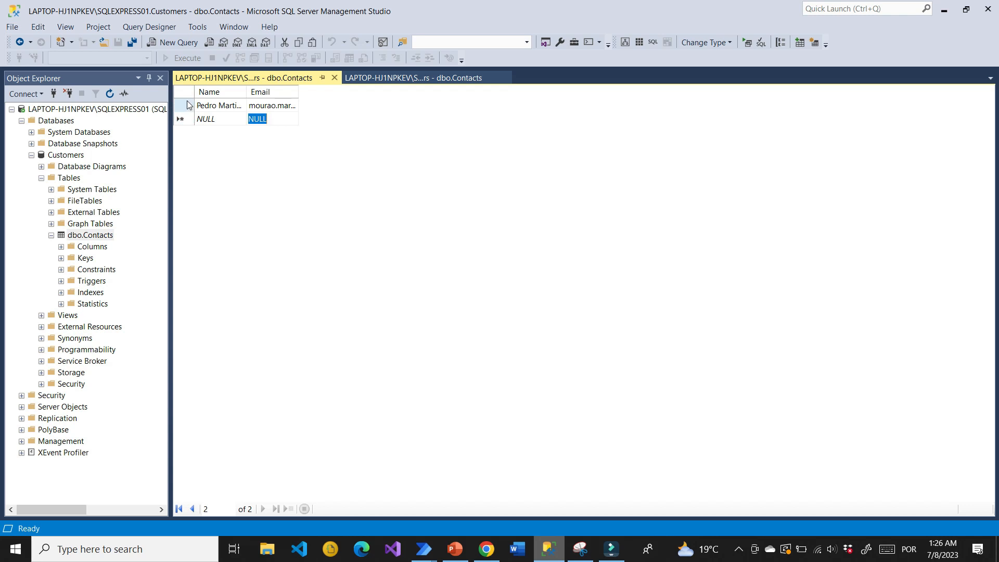
pyautogui.click(188, 105)
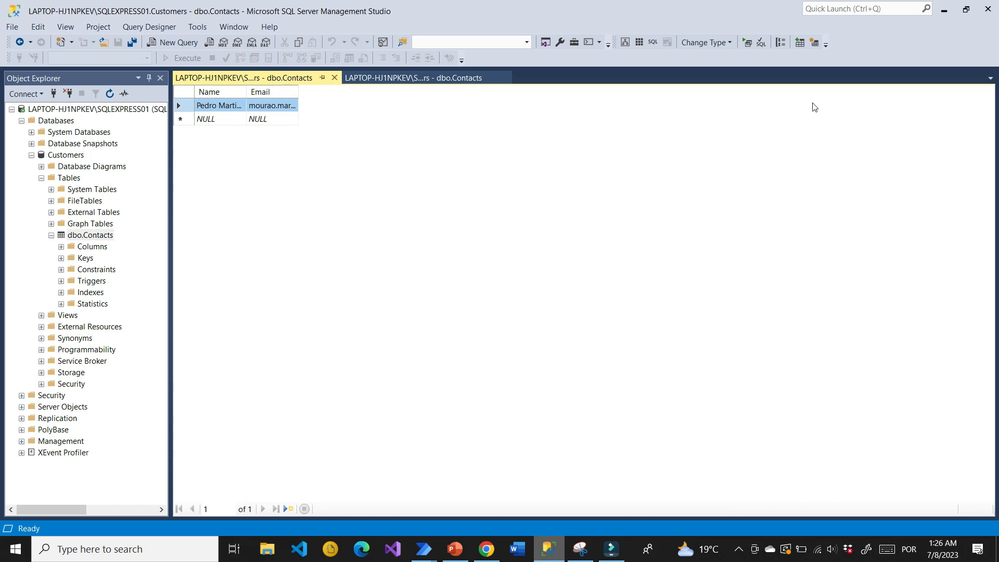
pyautogui.click(949, 14)
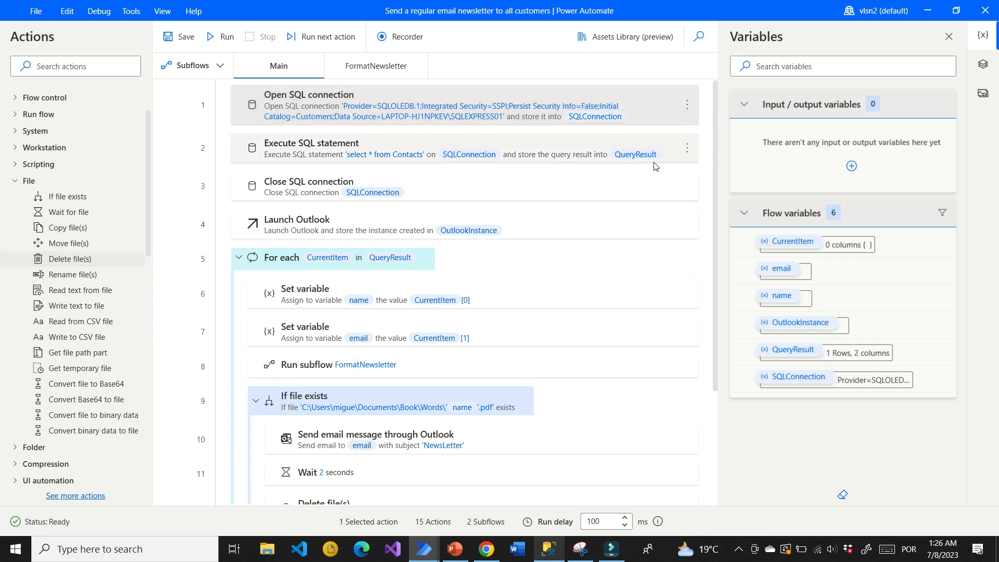
# Search the available actions for "sql"
pyautogui.click(72, 67)
pyautogui.write('s')
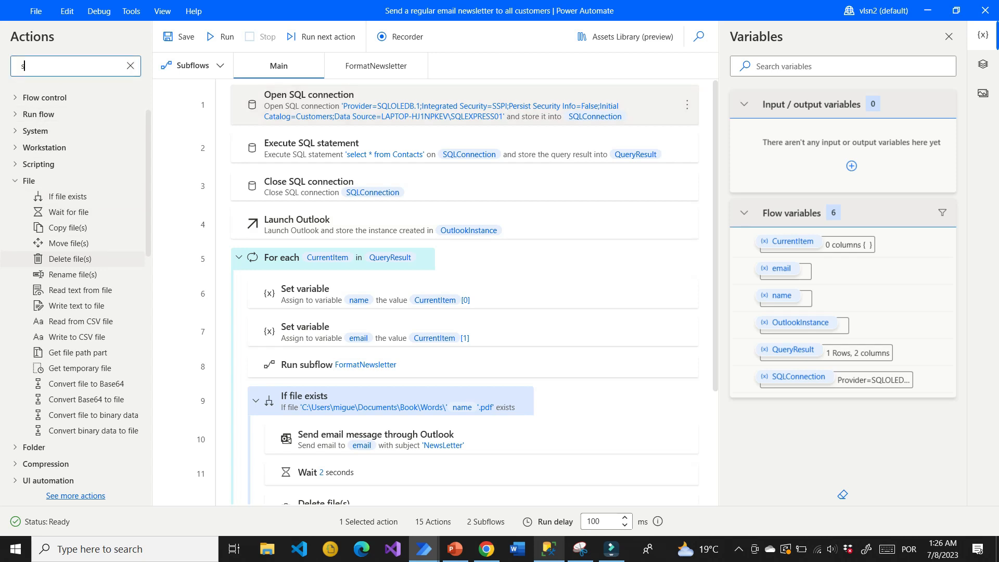
pyautogui.write('qlql')
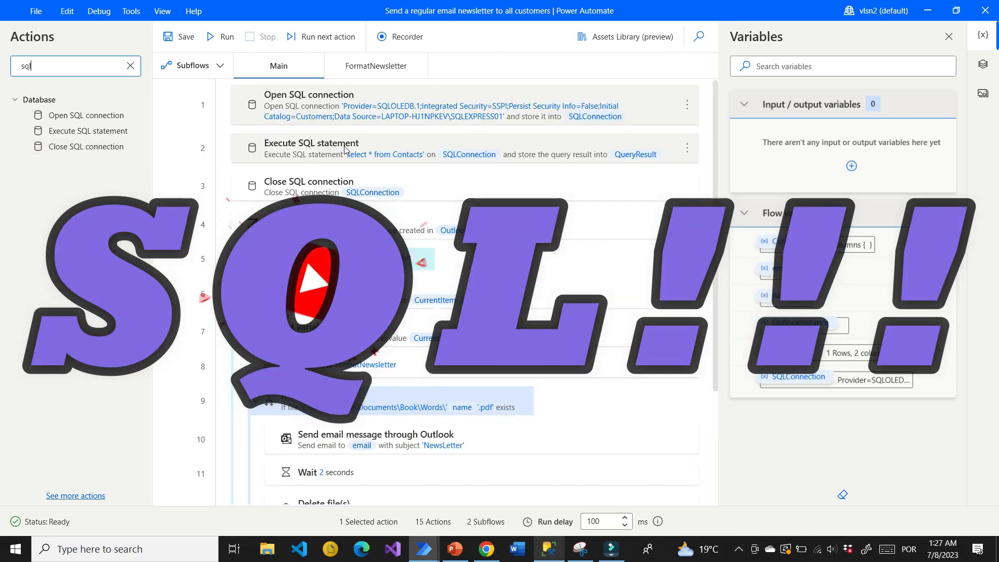
# Examine the query in the Execute SQL statement action and close its settings without saving
pyautogui.click(337, 147)
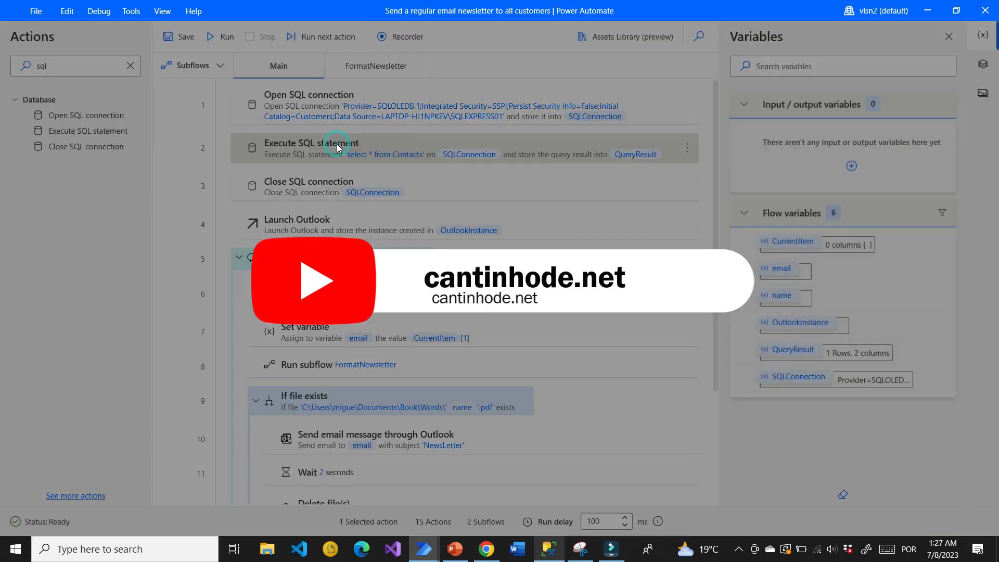
pyautogui.doubleClick(338, 147)
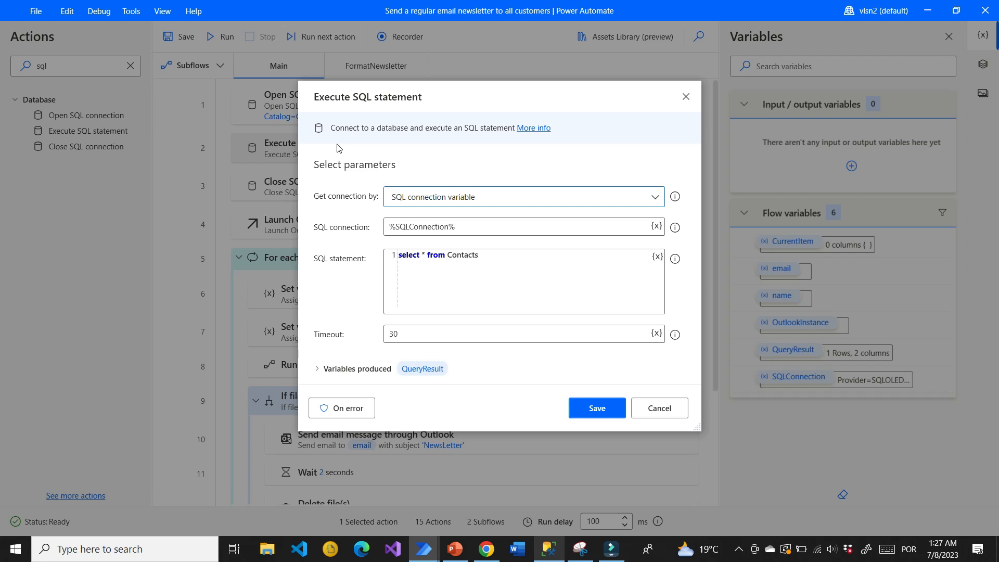
pyautogui.moveTo(494, 256); pyautogui.dragTo(399, 250)
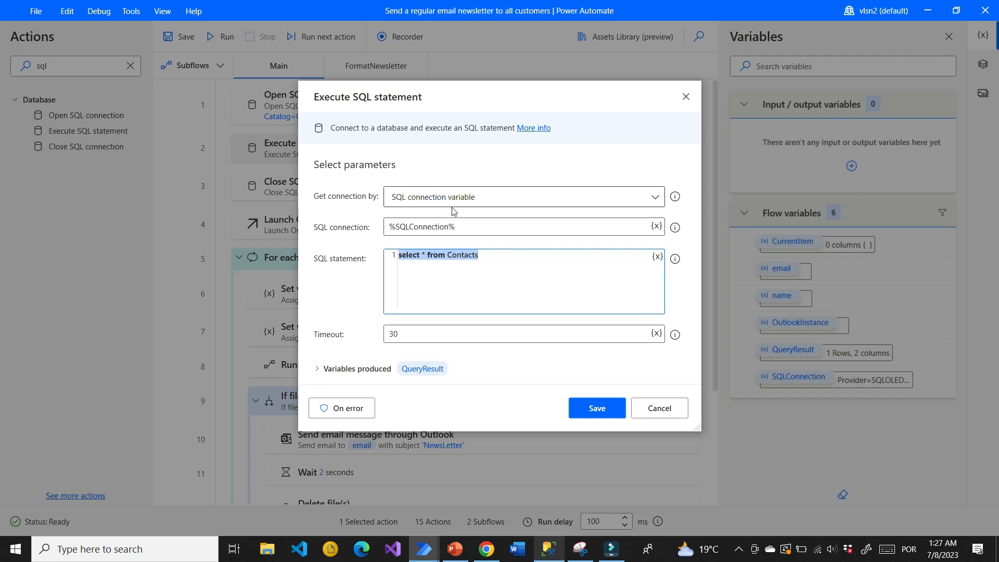
pyautogui.click(659, 407)
# Examine the advanced, provider and connection settings in the data link properties of the Open SQL connection action
pyautogui.doubleClick(417, 106)
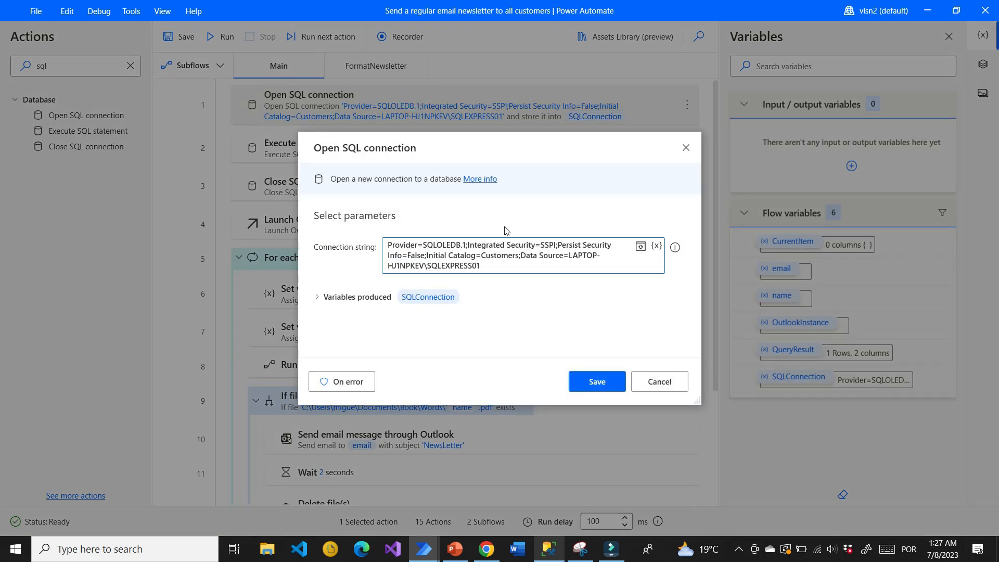
pyautogui.click(640, 246)
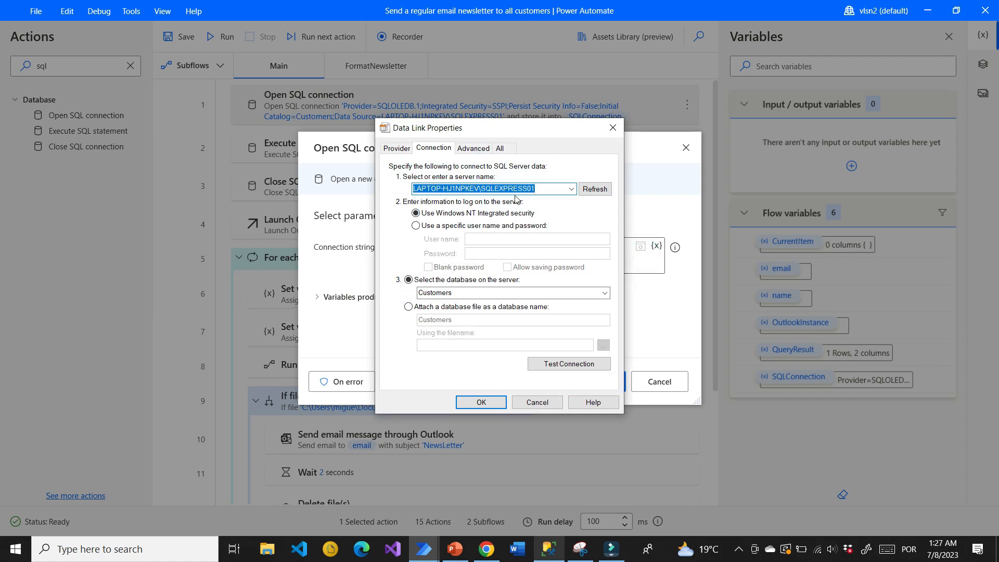
pyautogui.click(473, 151)
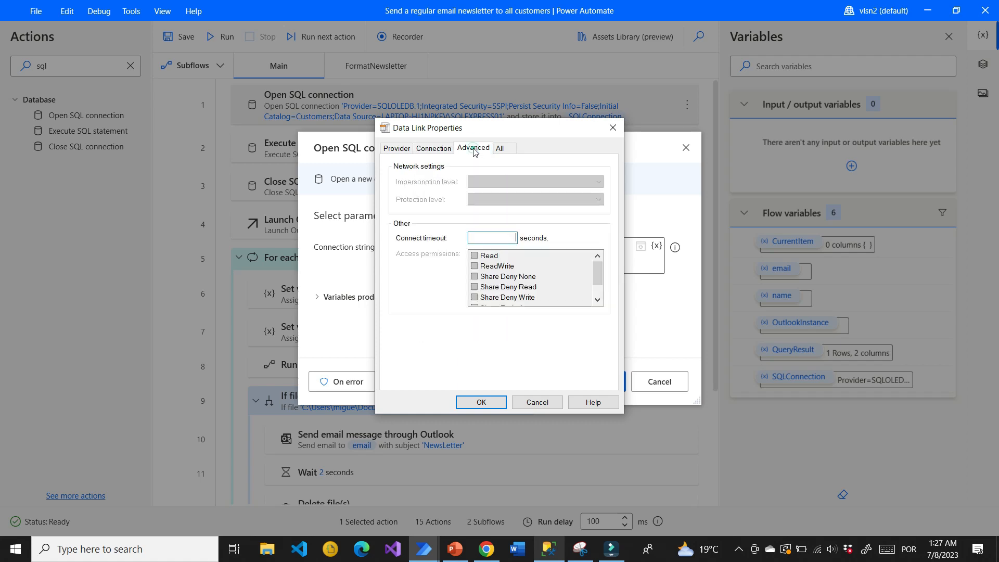
pyautogui.click(403, 150)
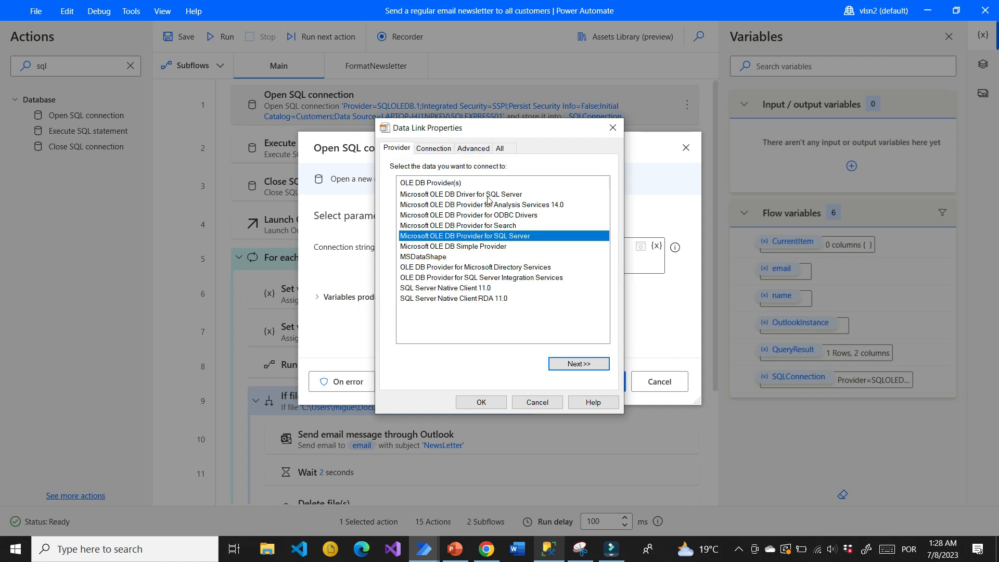
pyautogui.click(435, 150)
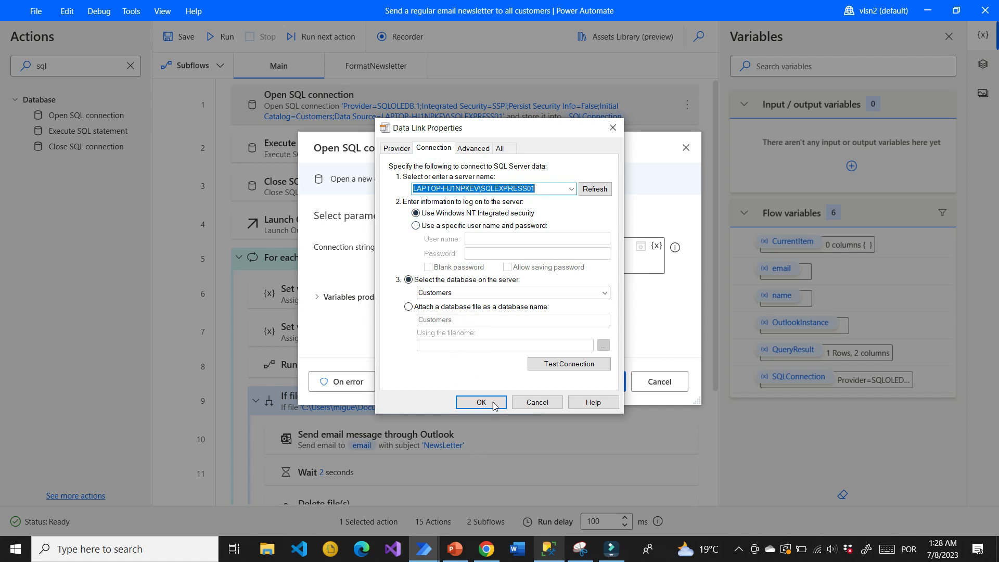
# Test the connection to the Customers database and accept the data link properties
pyautogui.click(568, 366)
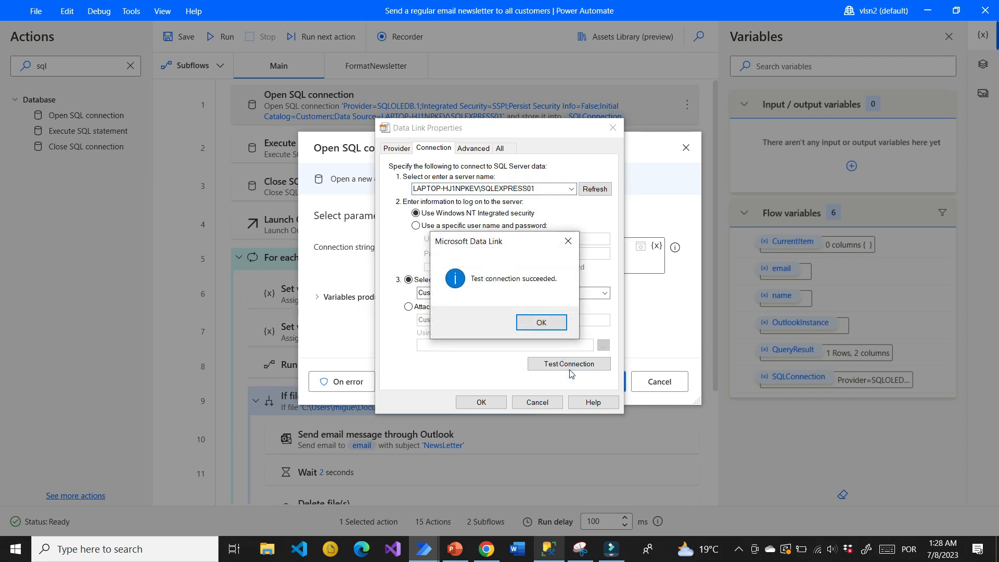
pyautogui.click(541, 322)
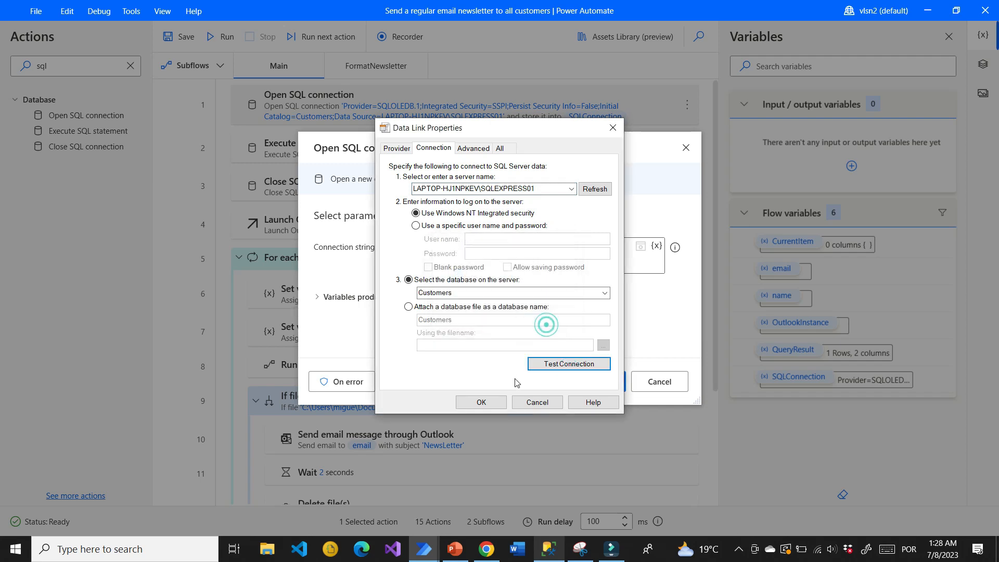
pyautogui.click(481, 403)
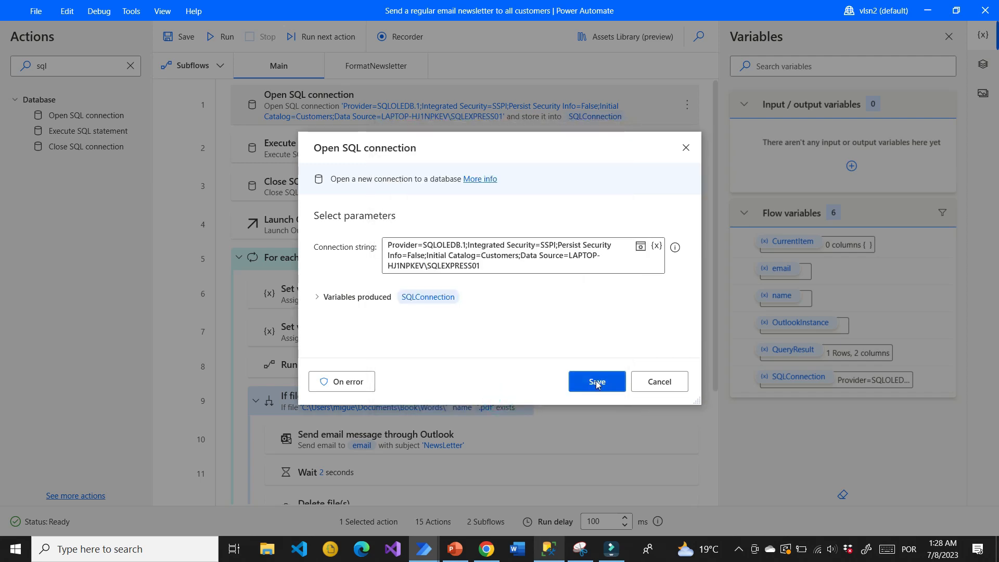
# Enable retrying on error for the Open SQL connection action, once with a 2-second interval, and save the action
pyautogui.click(356, 378)
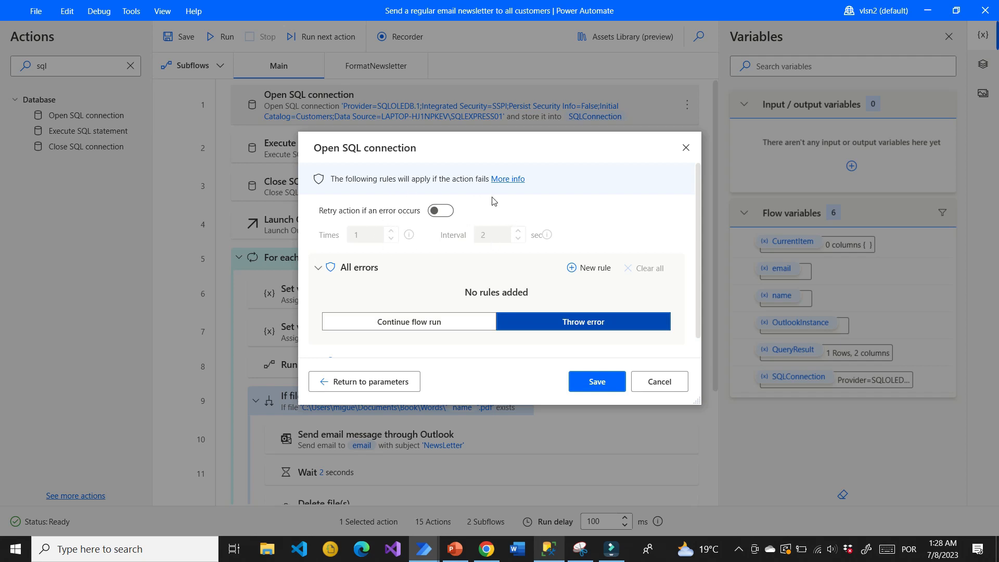
pyautogui.click(441, 212)
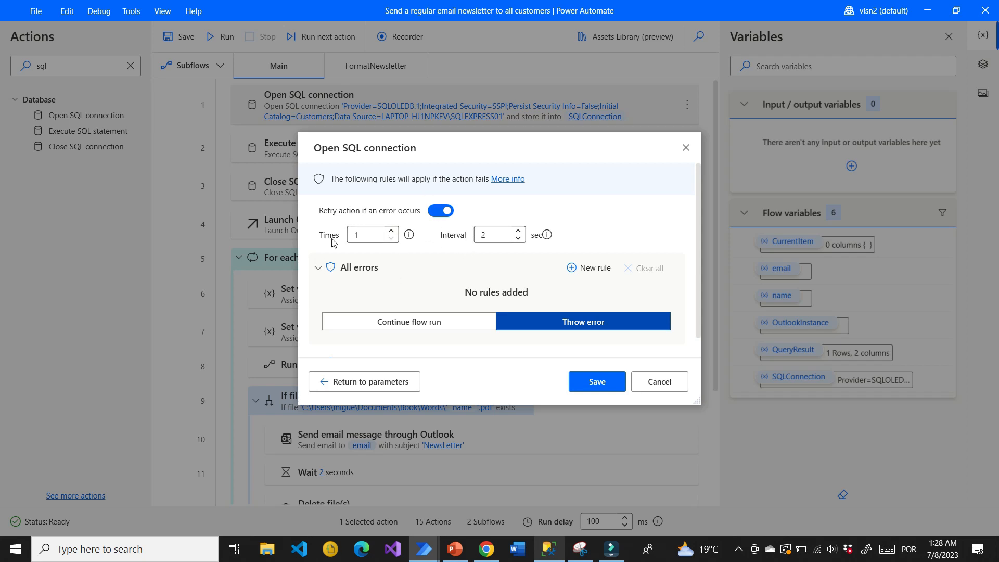
pyautogui.click(378, 381)
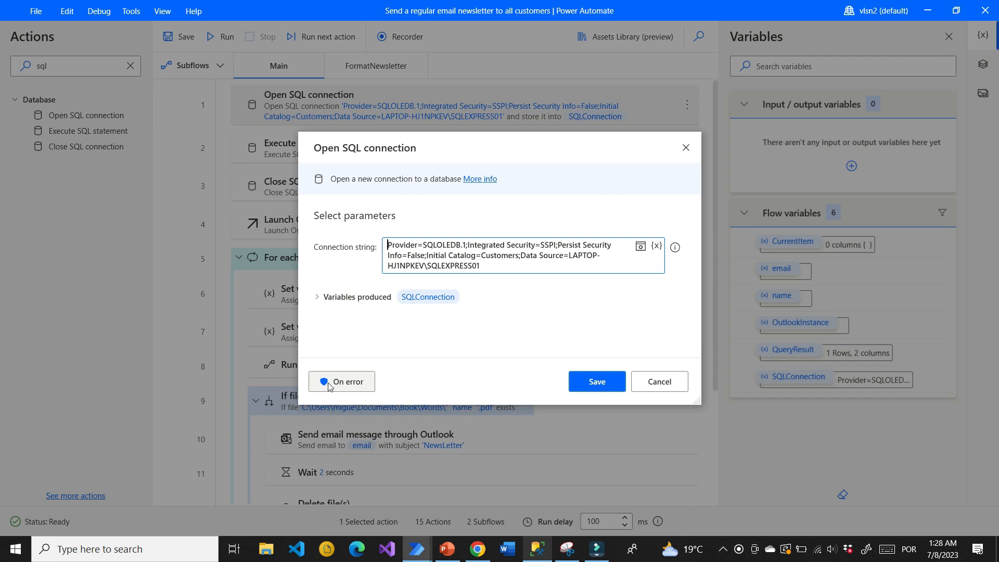
pyautogui.click(608, 383)
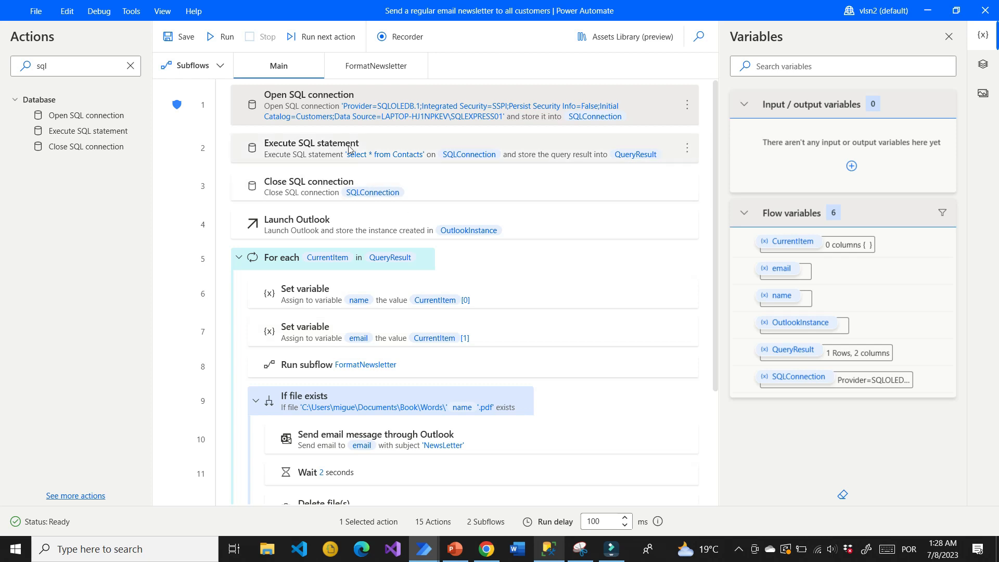
# Open the Execute SQL statement action and examine its select statement on the Contacts table
pyautogui.doubleClick(351, 152)
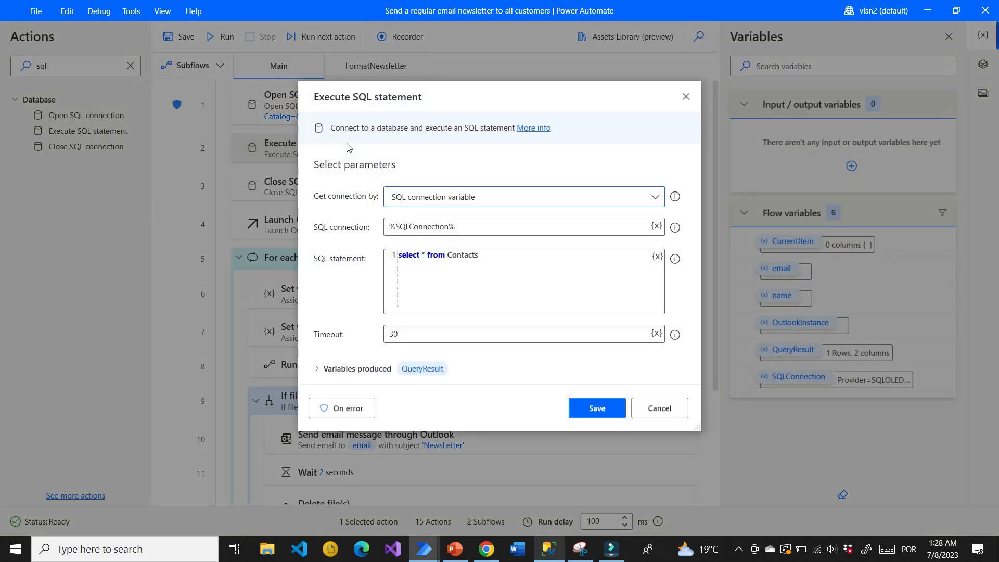
pyautogui.moveTo(497, 256); pyautogui.dragTo(395, 255)
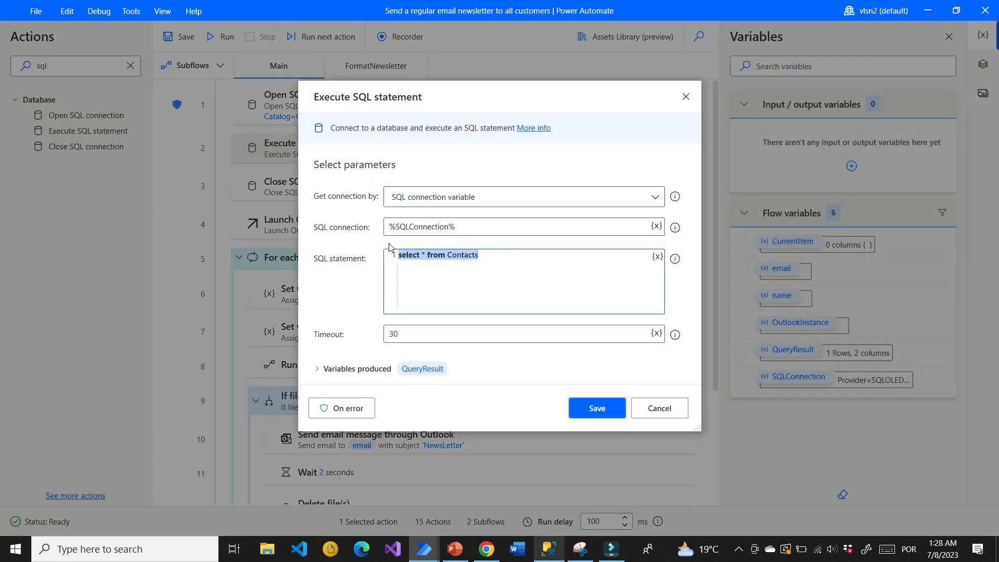
pyautogui.click(416, 266)
pyautogui.doubleClick(408, 255)
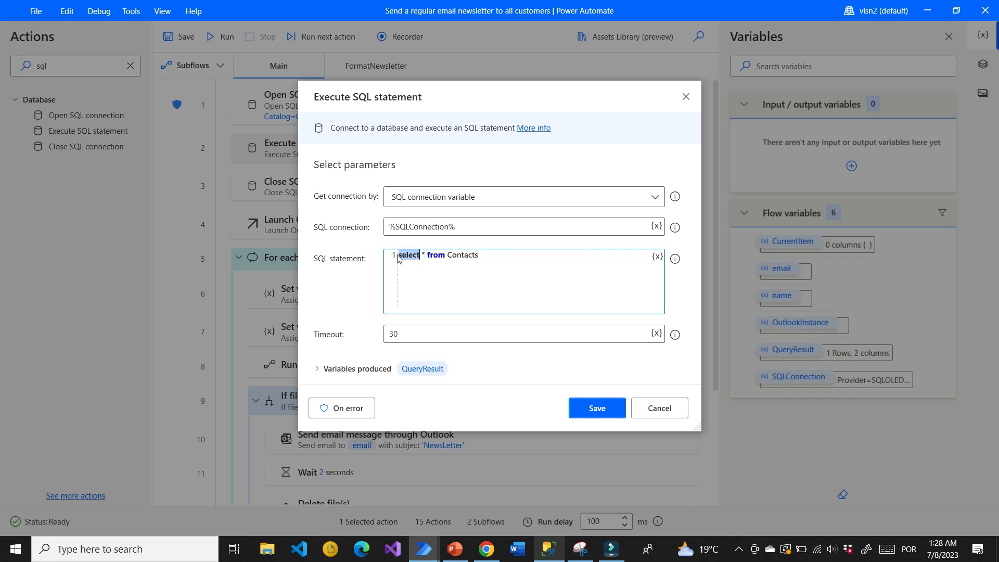
pyautogui.click(497, 256)
# Check the dbo.Contacts table in SQL Server Management Studio, return to Power Automate and save the Execute SQL statement action
pyautogui.click(551, 549)
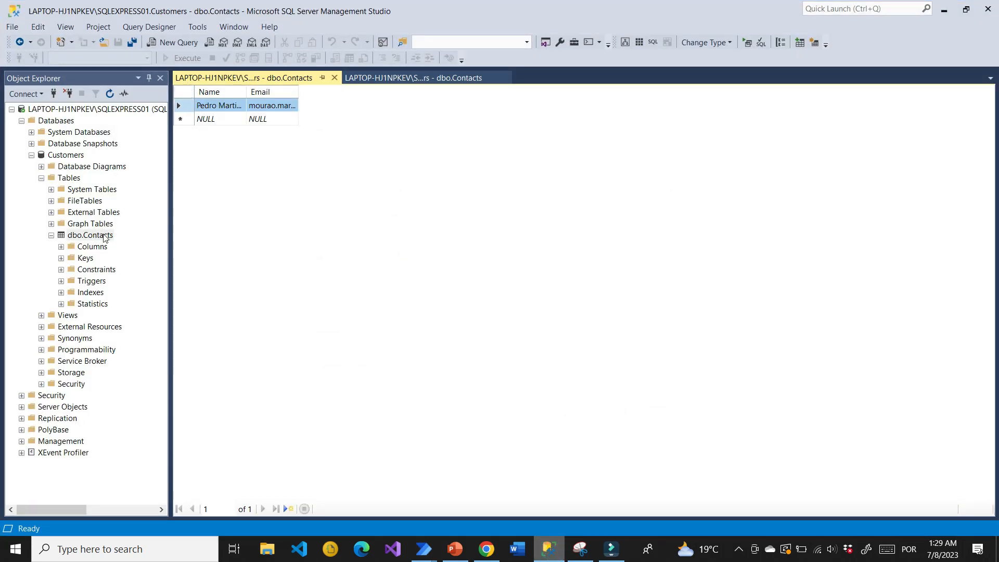
pyautogui.click(944, 9)
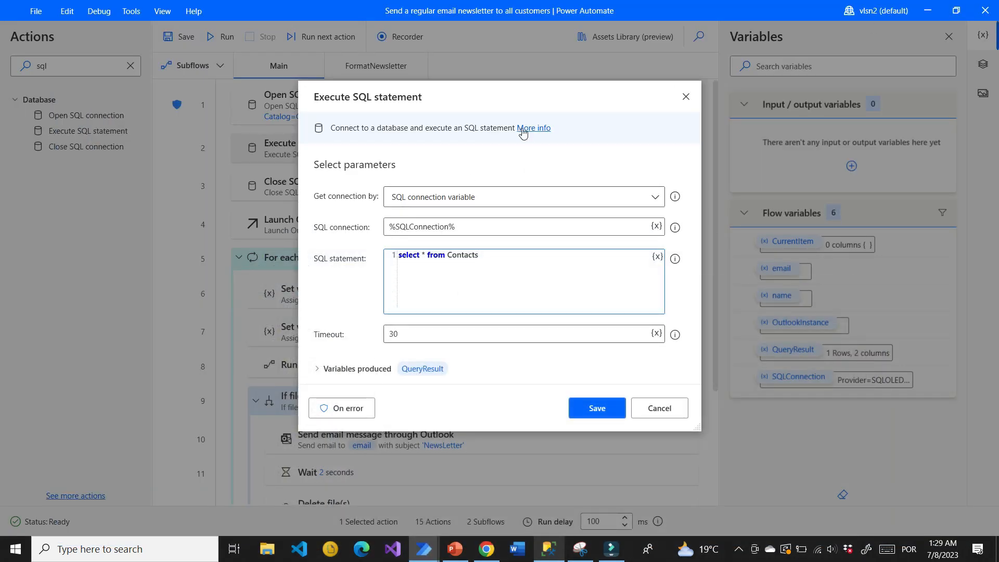
pyautogui.click(597, 409)
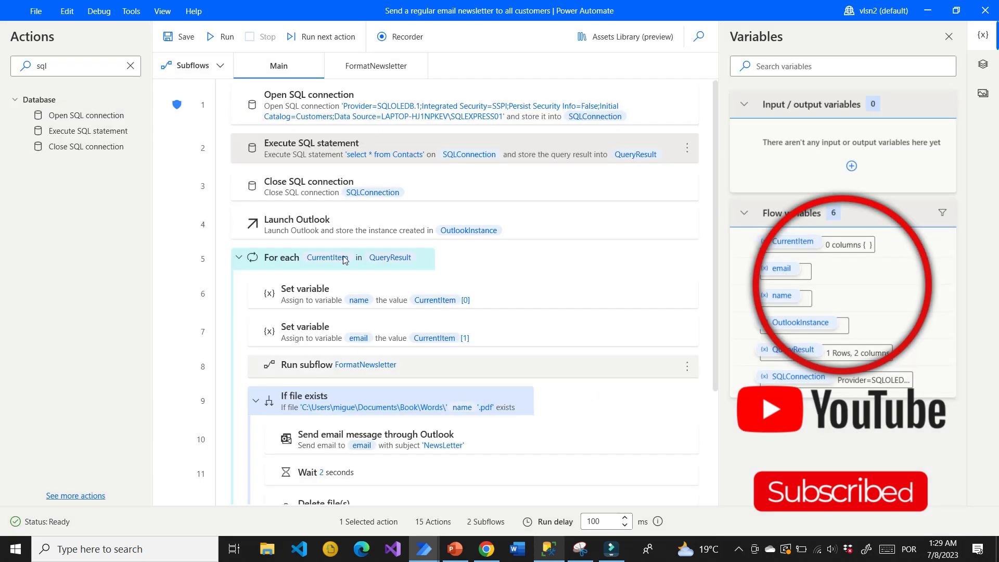
# Open the Launch Outlook action to examine its produced instance variable
pyautogui.click(294, 229)
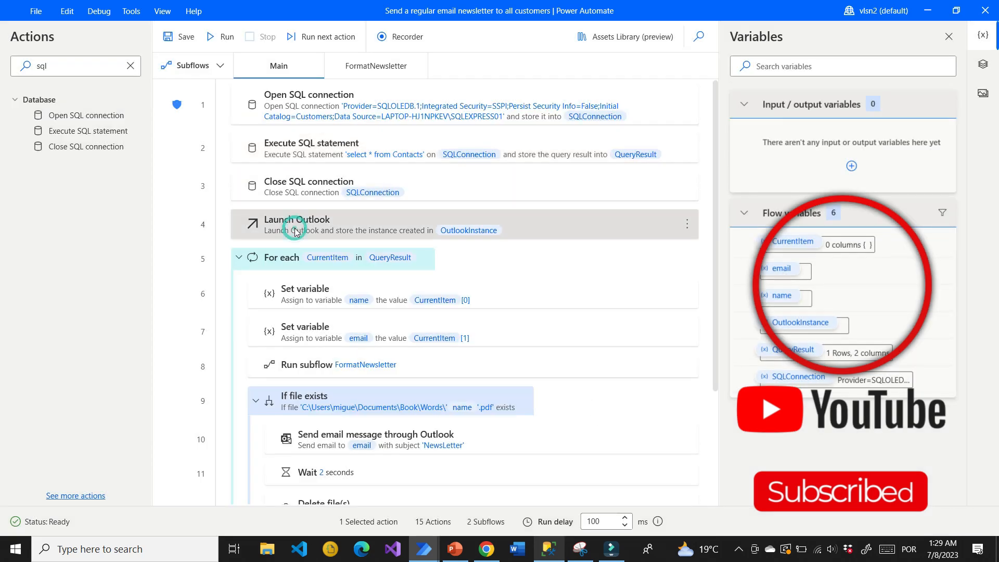
pyautogui.doubleClick(295, 229)
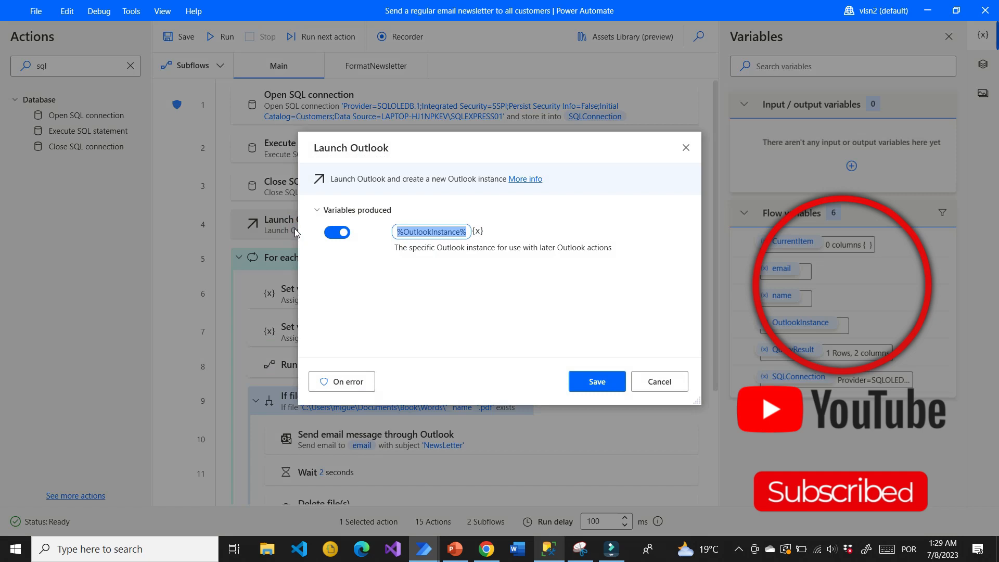